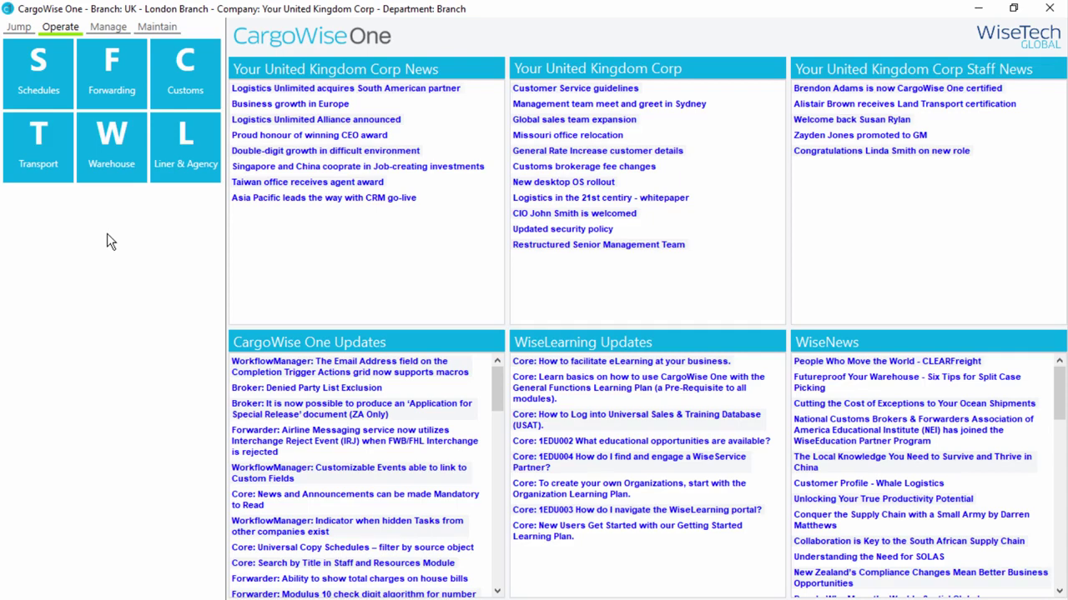
- Open the receivables transactions and start a new AR journal
{"action": "left_click", "coordinate": [109, 28]}
{"action": "left_click", "coordinate": [112, 138]}
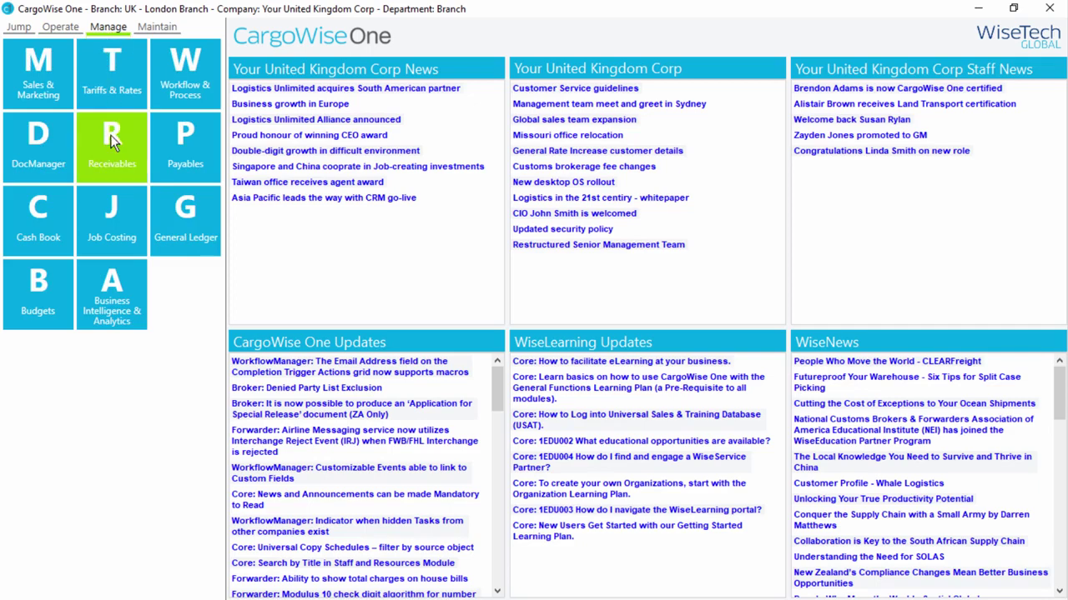
{"action": "left_click", "coordinate": [48, 323]}
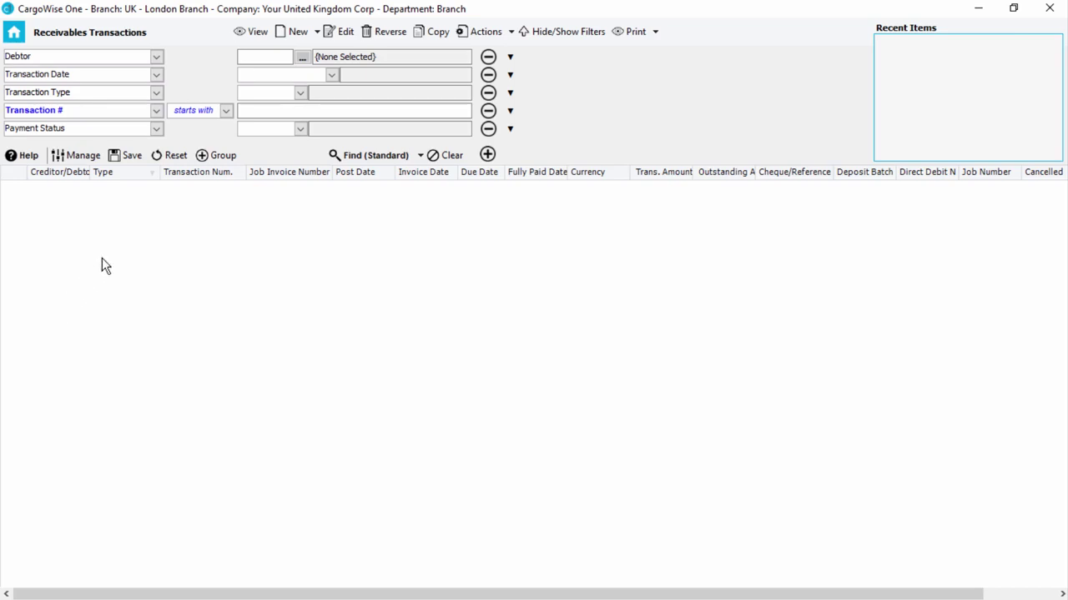
{"action": "left_click", "coordinate": [318, 33]}
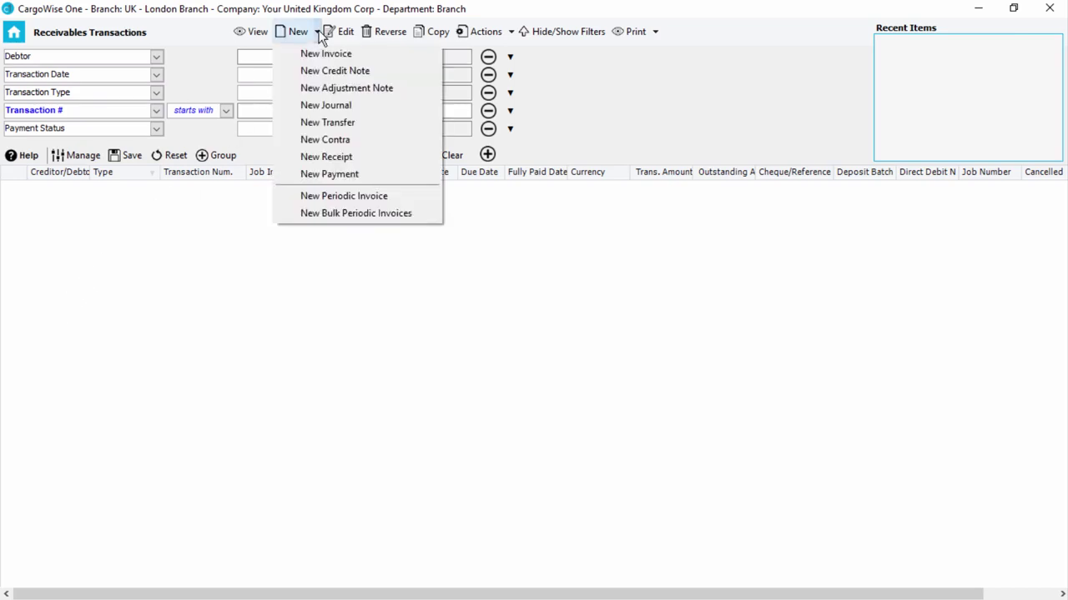
{"action": "left_click", "coordinate": [322, 109]}
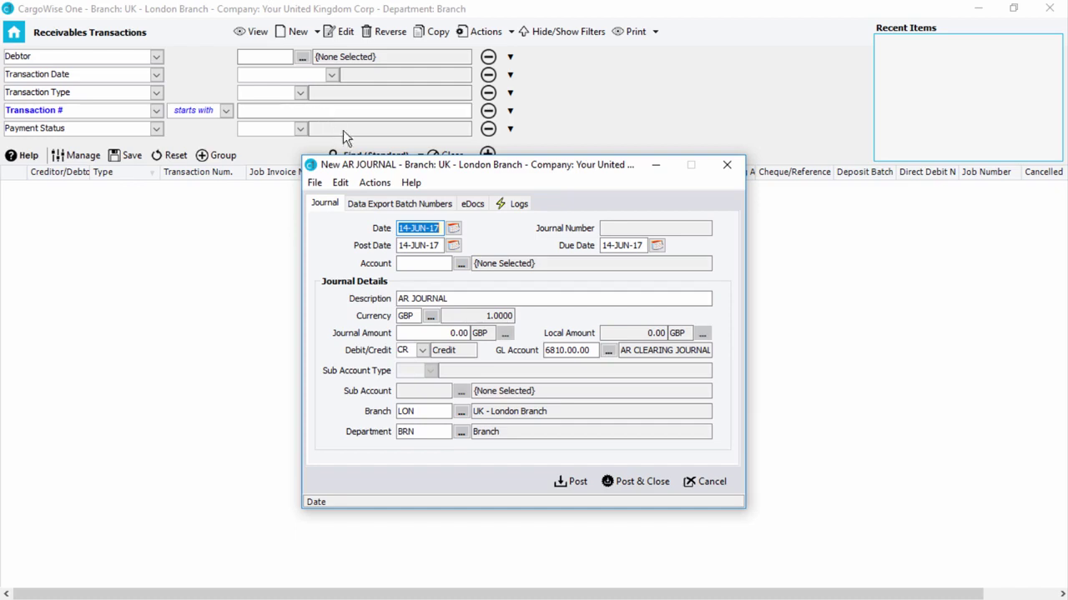
- Set the journal date to 13-MAR-17, the post date to 30-MAR-17 and the due date to 28-MAR-17
{"action": "type", "text": "13-MAR-17"}
{"action": "left_click", "coordinate": [440, 246]}
{"action": "type", "text": "30-MAR"}
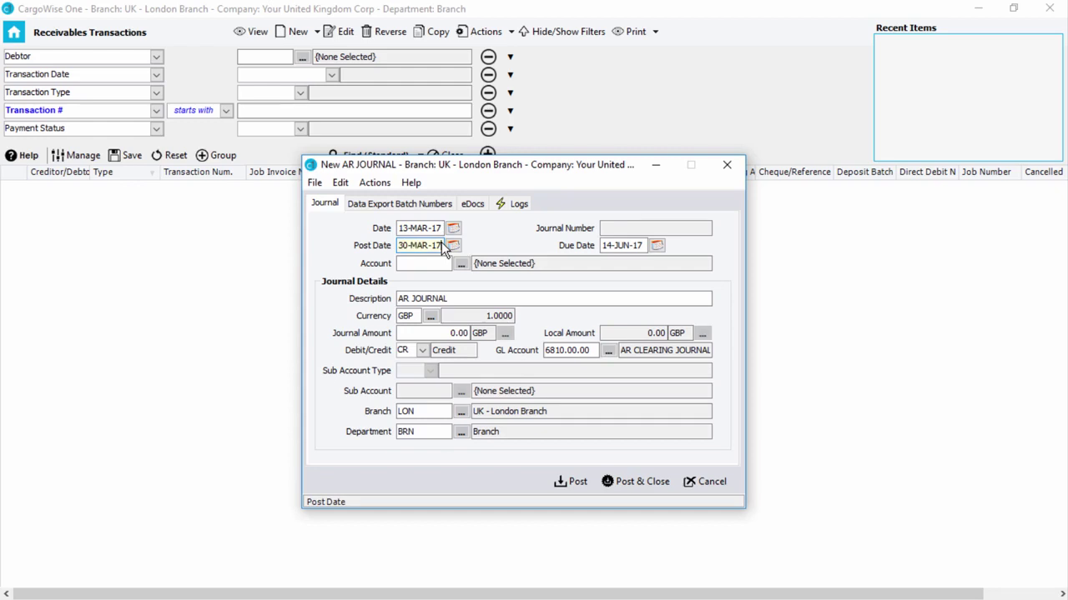
{"action": "left_click", "coordinate": [644, 244]}
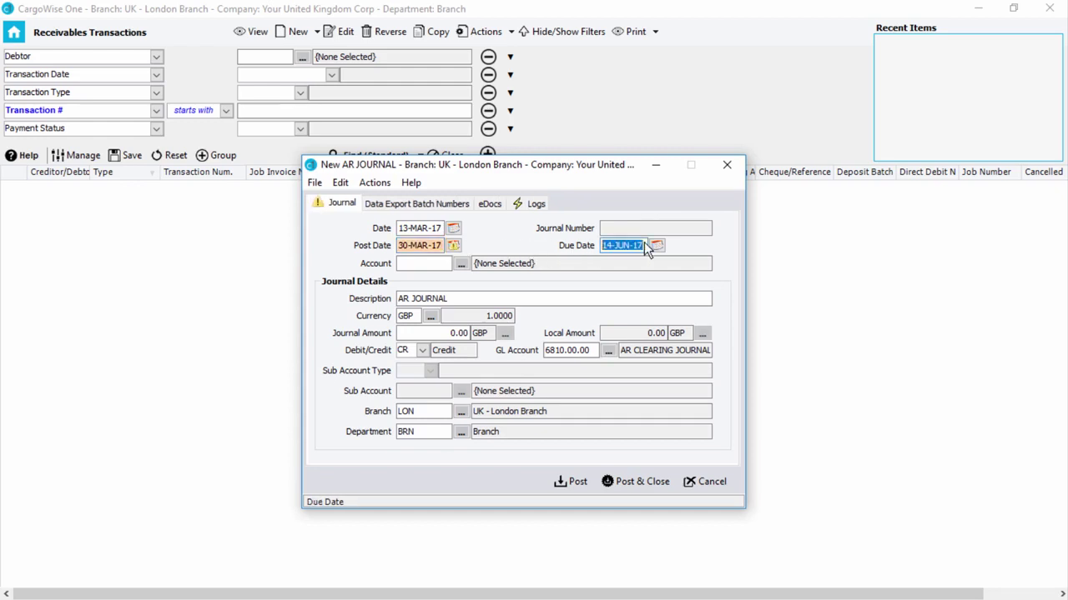
{"action": "type", "text": "28-MAR"}
- Assign the journal to the GB 1 Importer/Exporter Corporation account and set its description to "Inv 11234"
{"action": "left_click", "coordinate": [449, 263]}
{"action": "type", "text": "GB"}
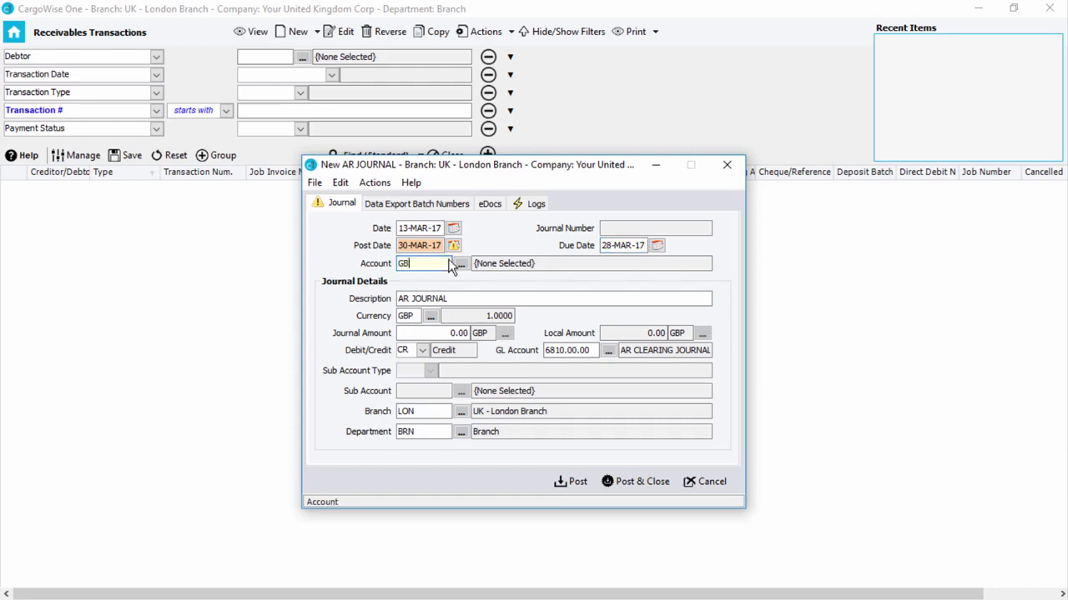
{"action": "type", "text": "1IMPABZ"}
{"action": "key", "text": "Tab"}
{"action": "type", "text": "Inv 11"}
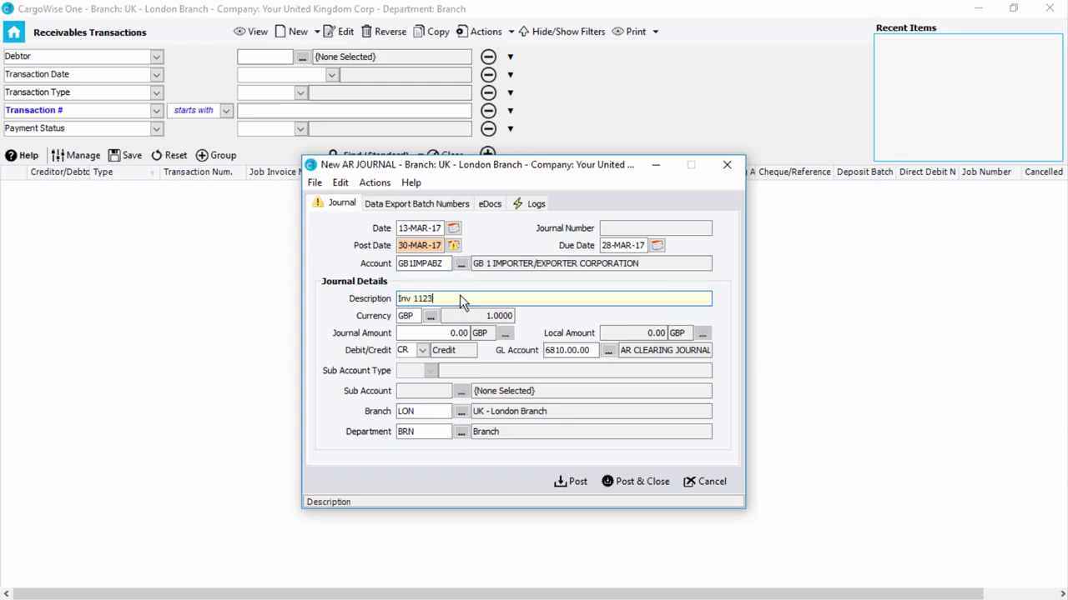
- Set the journal currency to USD at a rate of 1.56 and enter a journal amount of 1,000 as a credit
{"action": "left_click", "coordinate": [416, 317]}
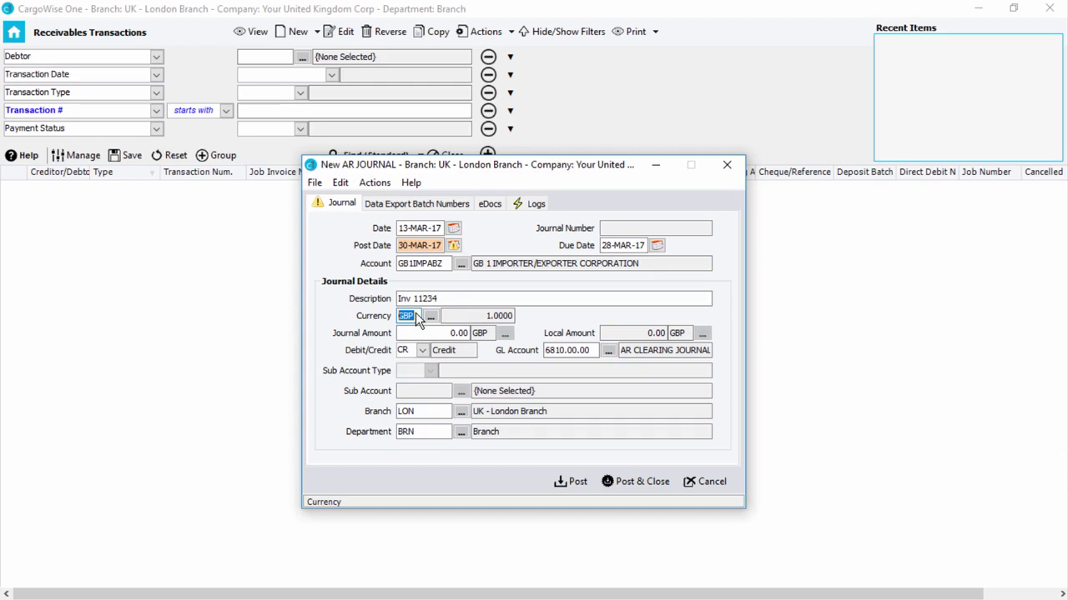
{"action": "type", "text": "USD"}
{"action": "key", "text": "Tab"}
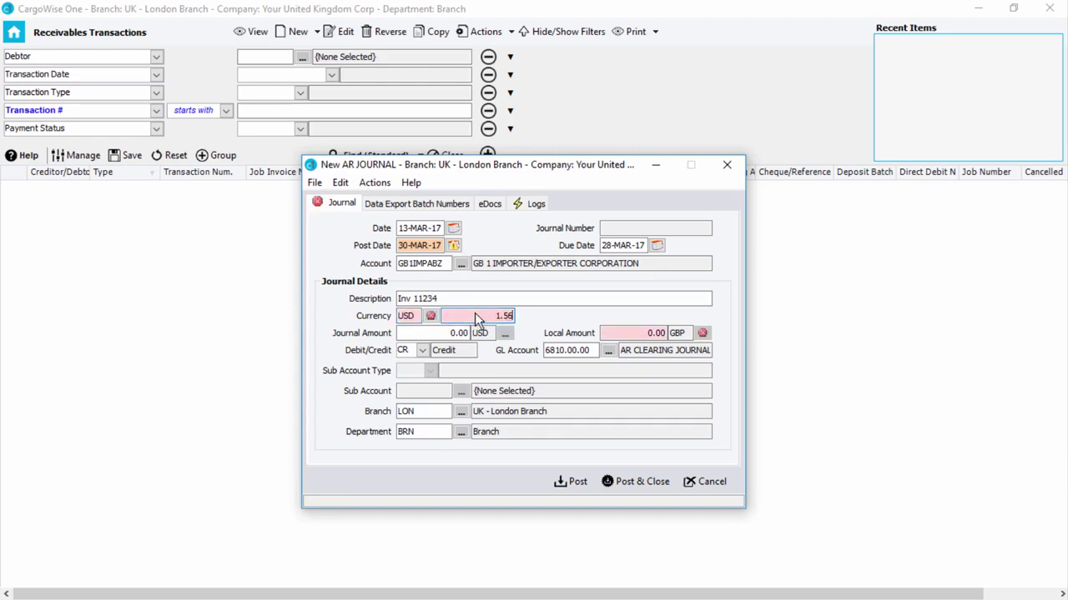
{"action": "left_click", "coordinate": [438, 333]}
{"action": "type", "text": "100"}
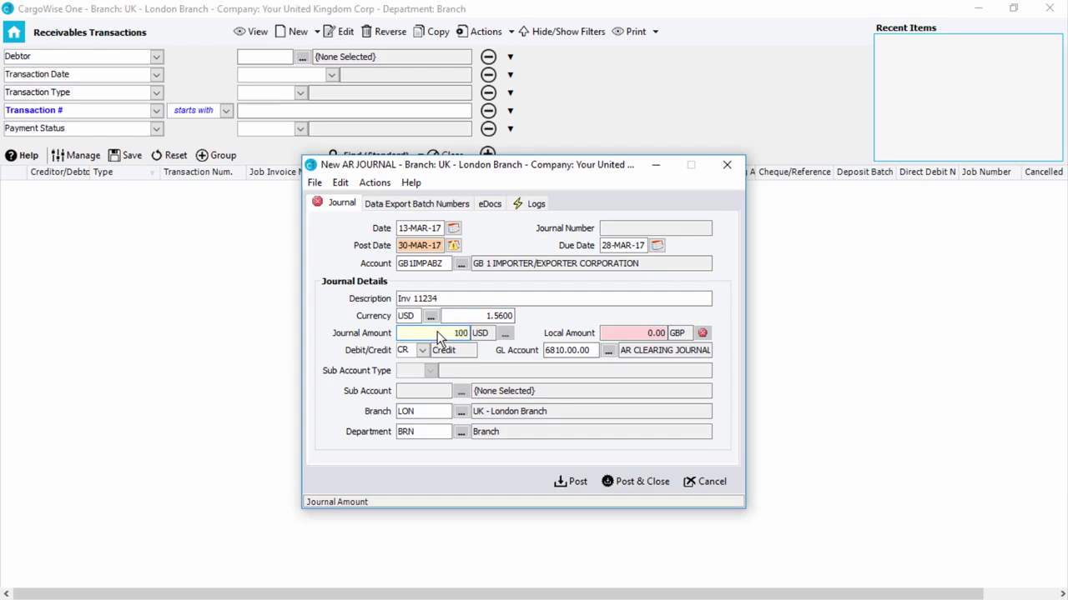
{"action": "type", "text": "0"}
{"action": "left_click", "coordinate": [422, 350]}
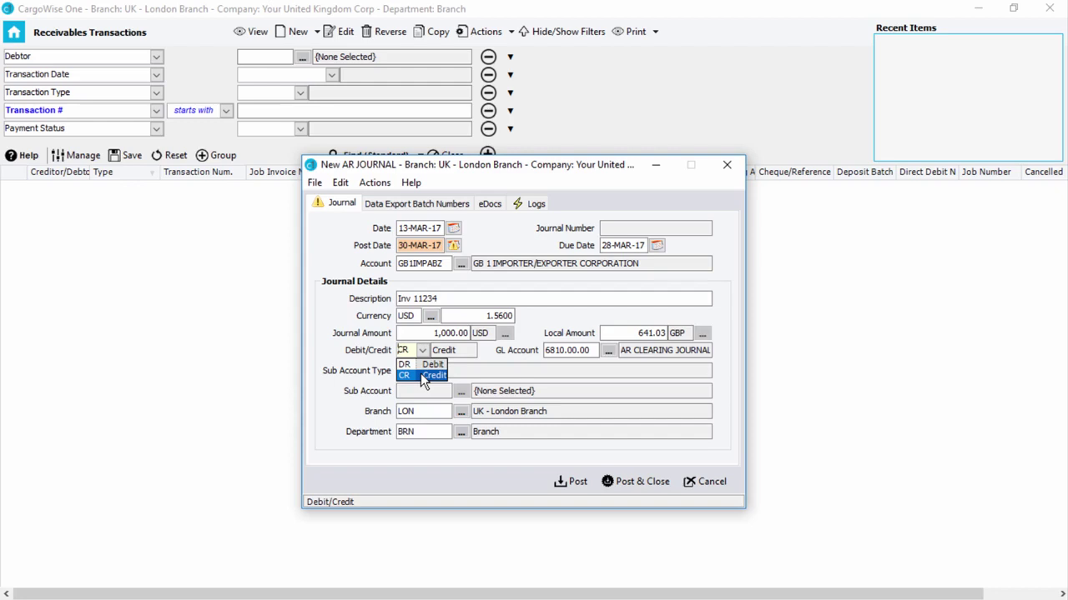
- Set the journal's department to FEA, keeping the AR clearing GL account and branch LON, and post the journal
{"action": "left_click", "coordinate": [593, 351]}
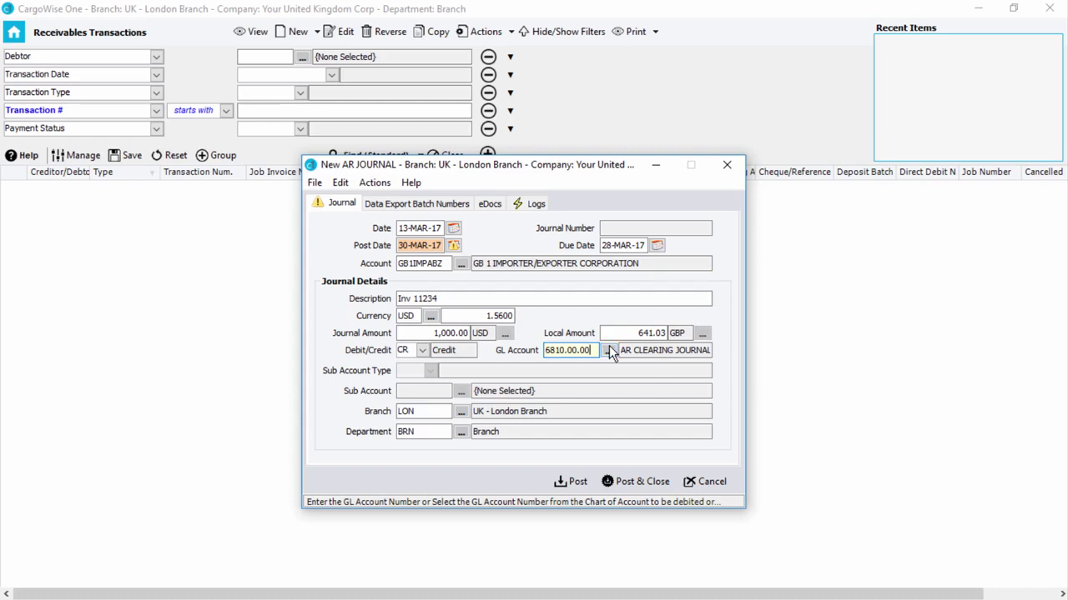
{"action": "left_click", "coordinate": [435, 412]}
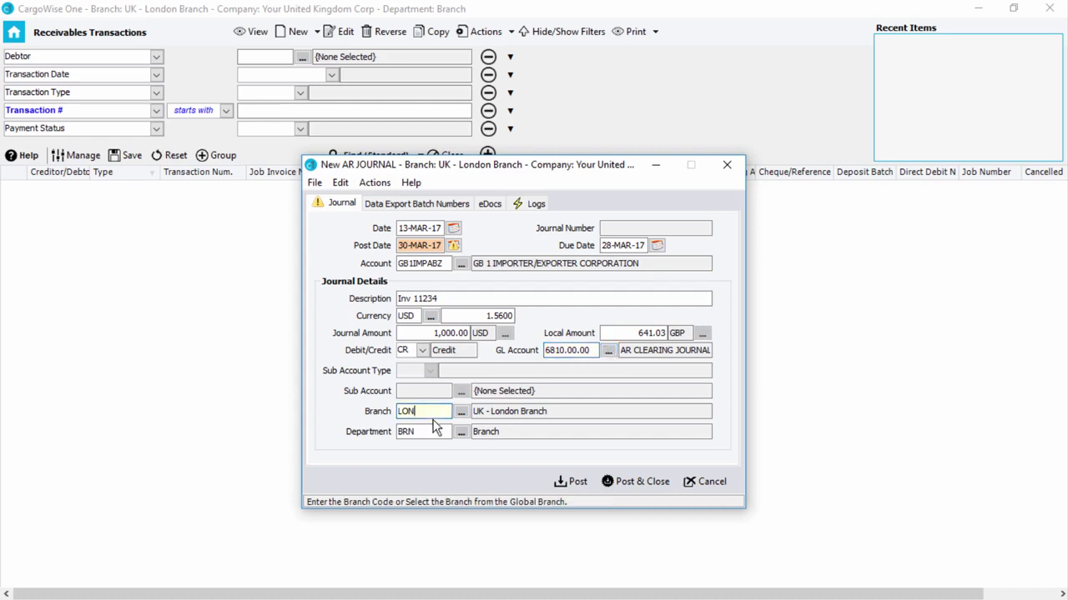
{"action": "left_click", "coordinate": [435, 433]}
{"action": "type", "text": "FEA"}
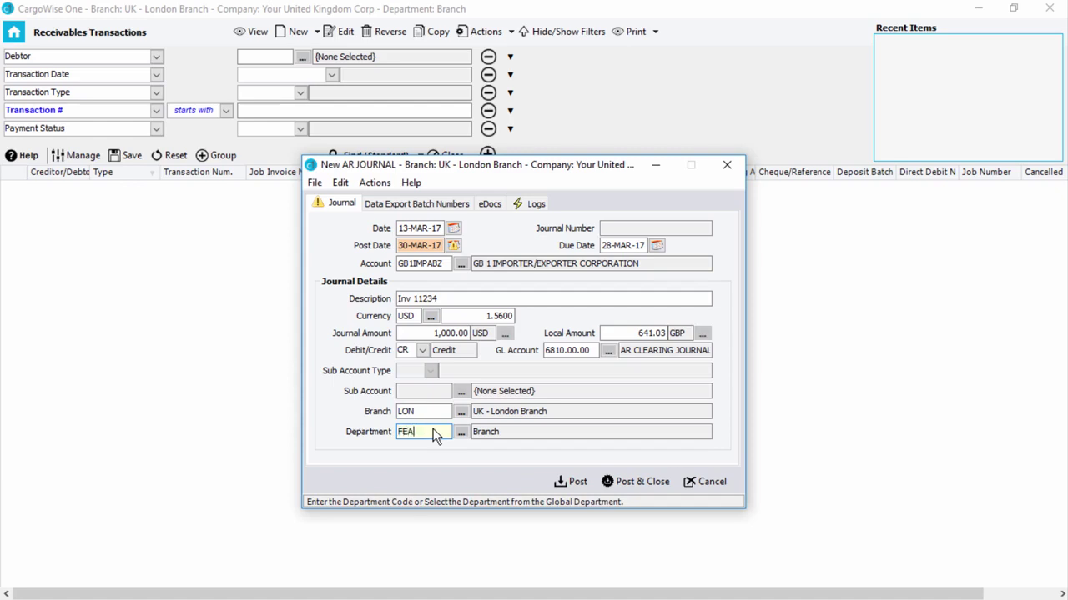
{"action": "left_click", "coordinate": [573, 482]}
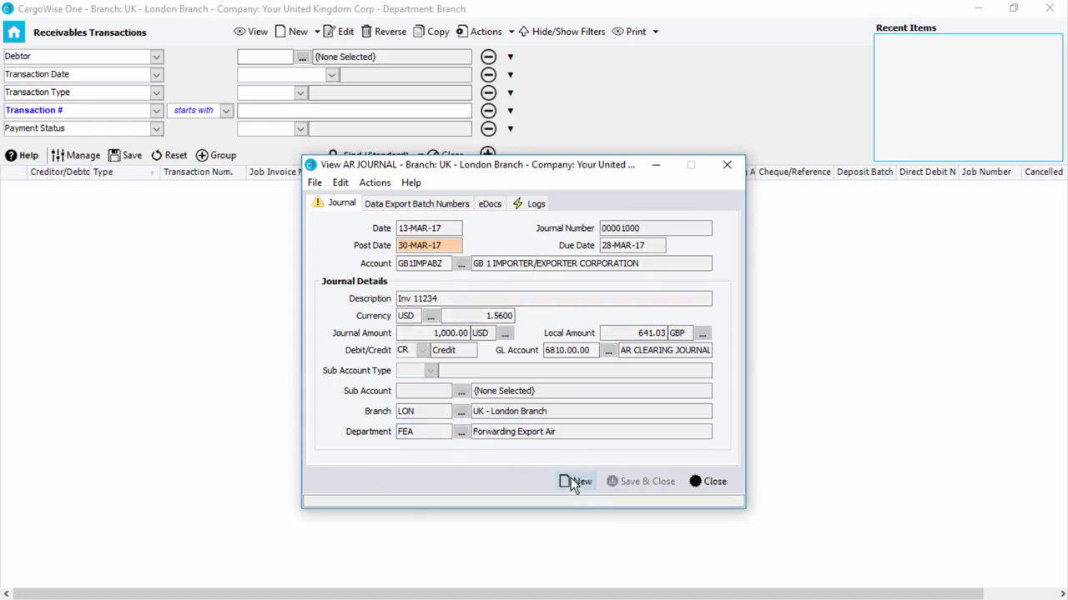
{"action": "left_click", "coordinate": [571, 480]}
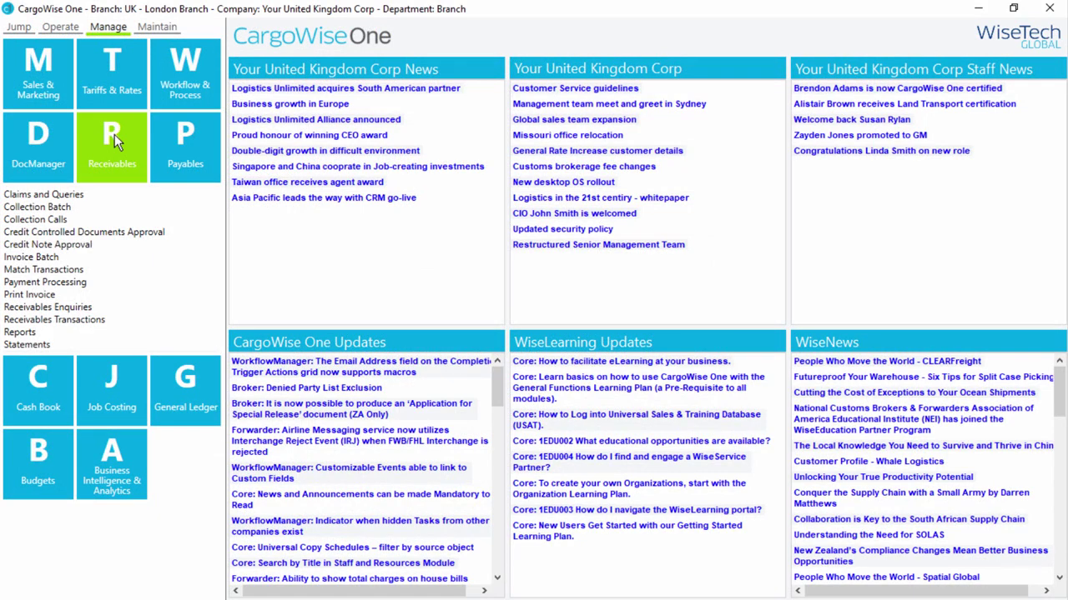
- Open the accounting data import and select the LegacyFile CSV from the Desktop as the data file
{"action": "left_click", "coordinate": [159, 29]}
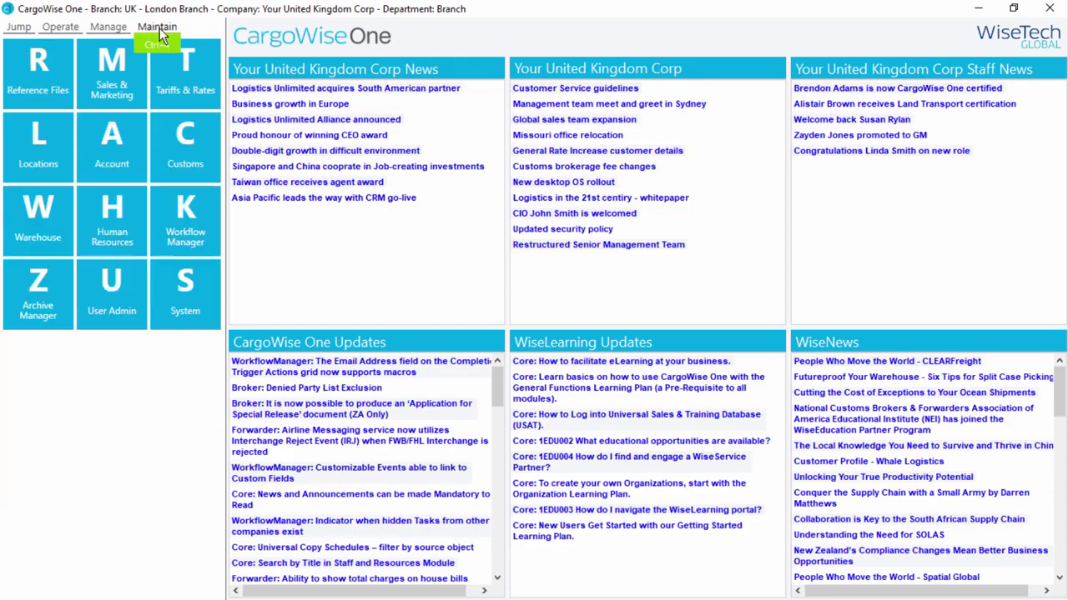
{"action": "left_click", "coordinate": [110, 146]}
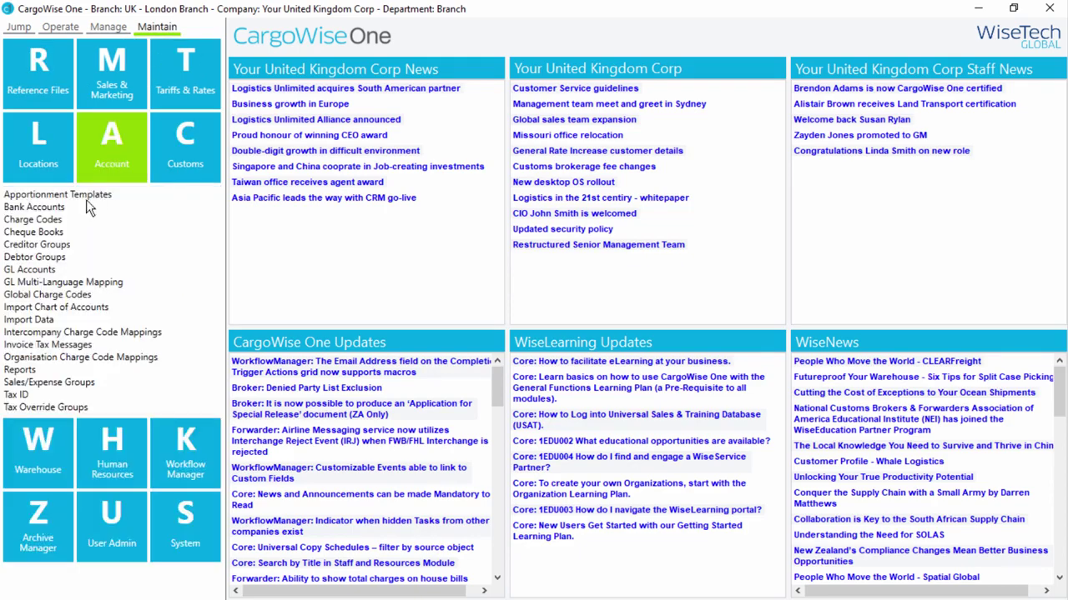
{"action": "left_click", "coordinate": [31, 319]}
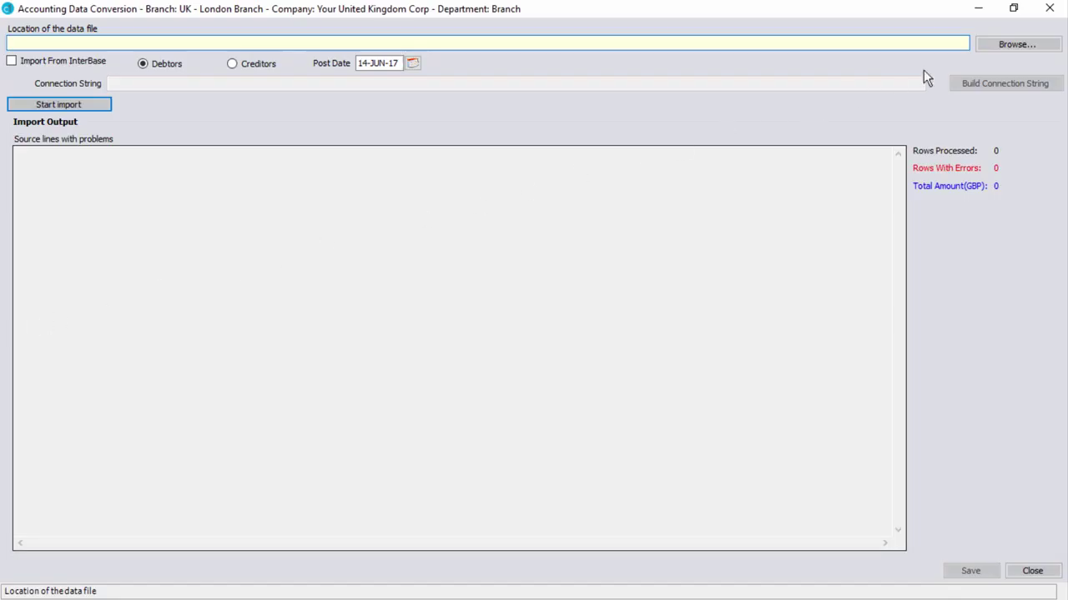
{"action": "left_click", "coordinate": [1017, 45]}
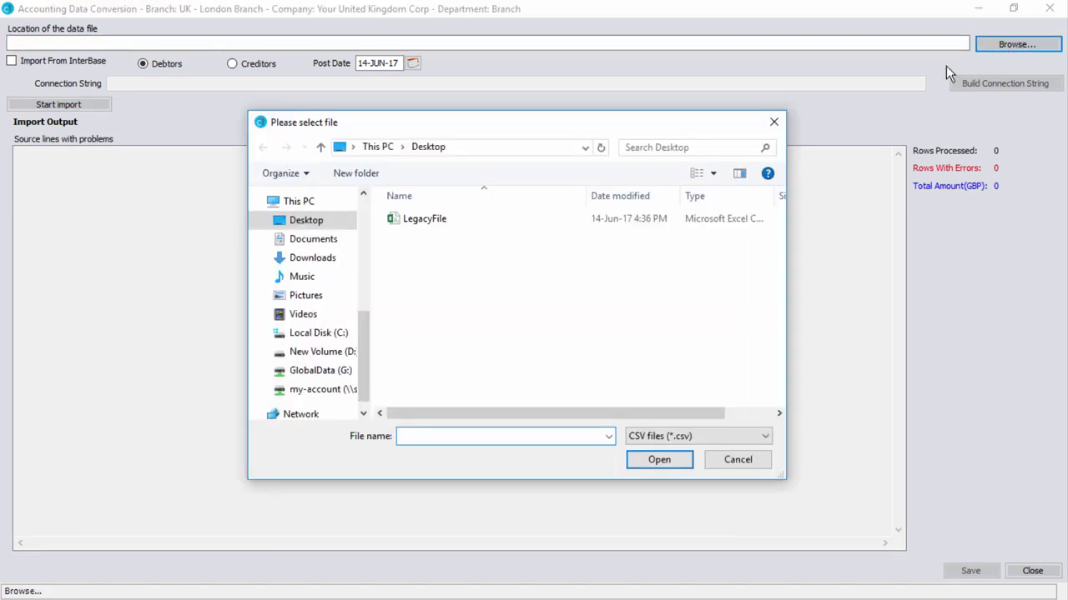
{"action": "left_click", "coordinate": [463, 222]}
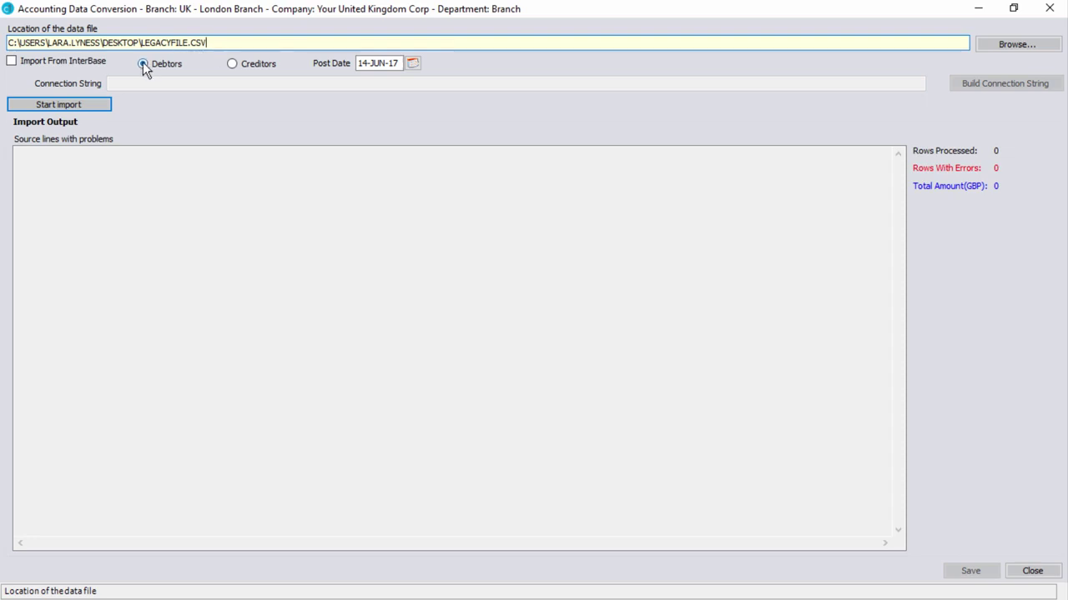
- Set the import's post date to 30-MAR-17 and run the debtors import
{"action": "left_click", "coordinate": [400, 62]}
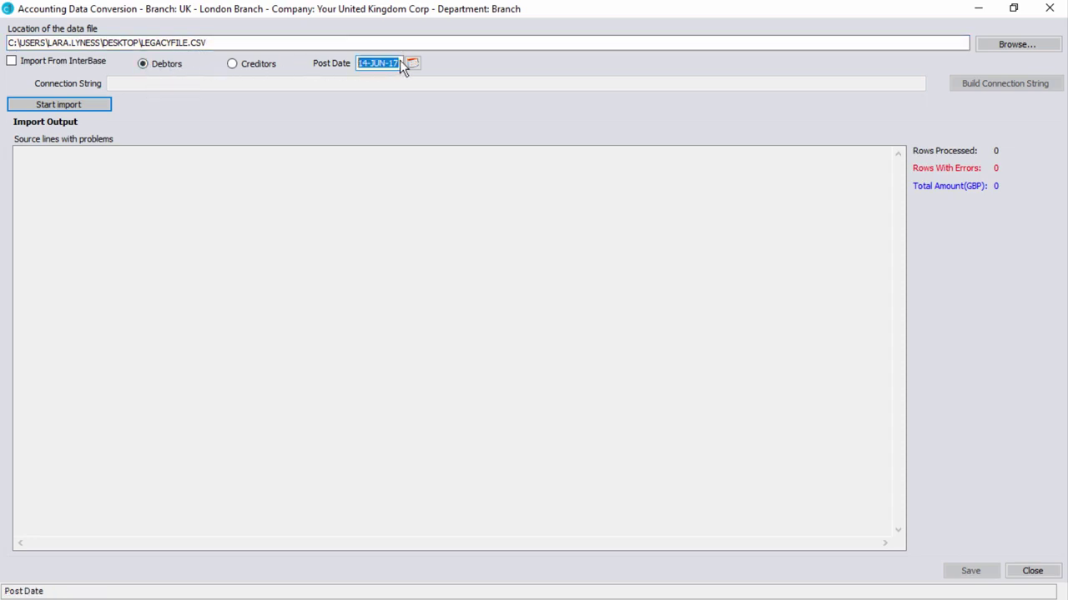
{"action": "type", "text": "30-MAR"}
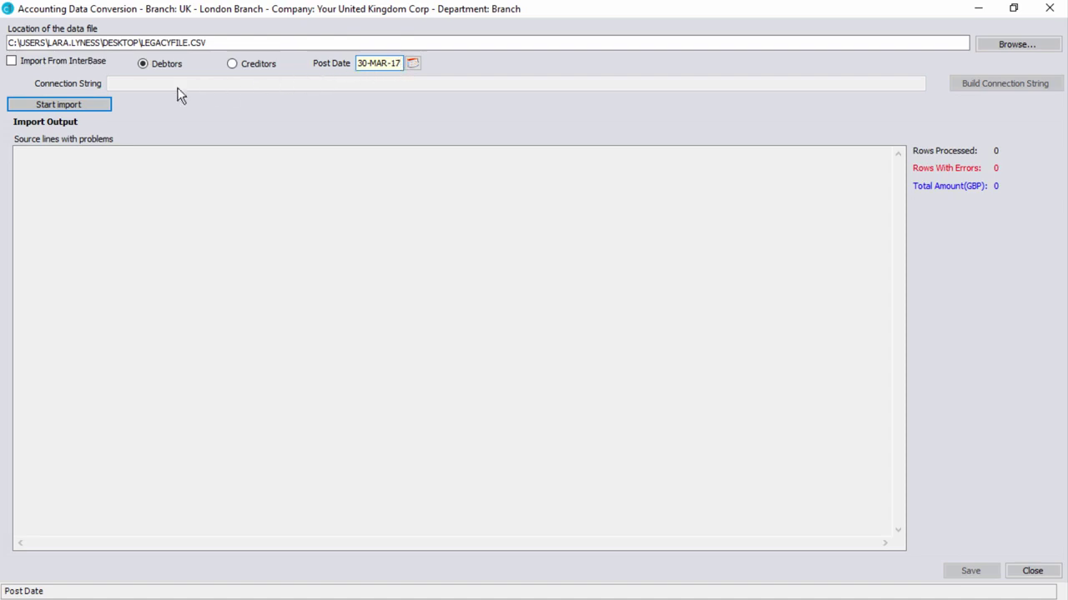
{"action": "left_click", "coordinate": [60, 105]}
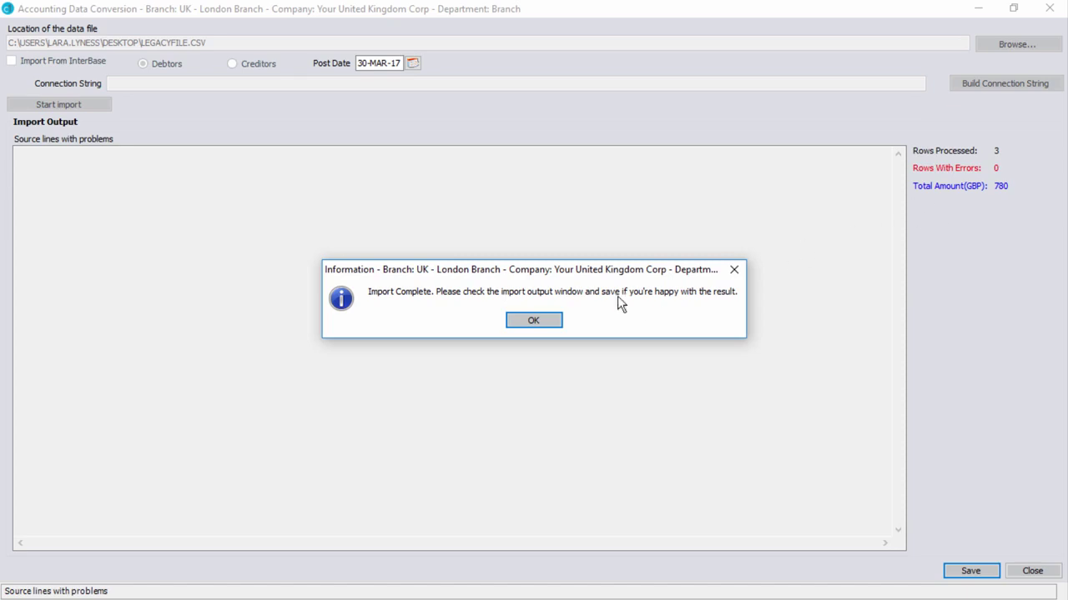
{"action": "left_click", "coordinate": [537, 320]}
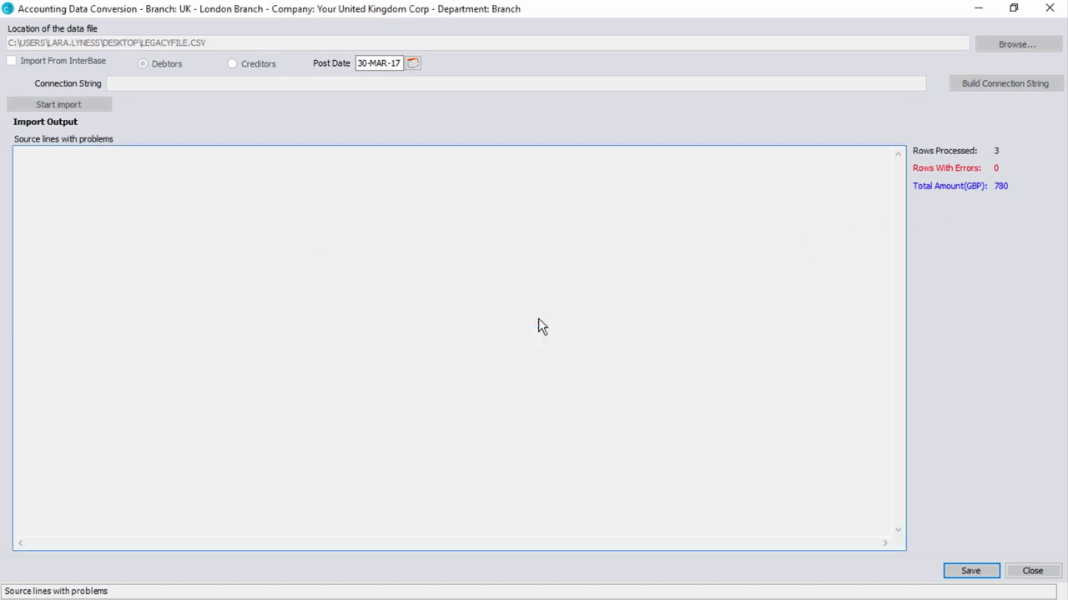
- Save the imported debtor data
{"action": "left_click", "coordinate": [970, 571]}
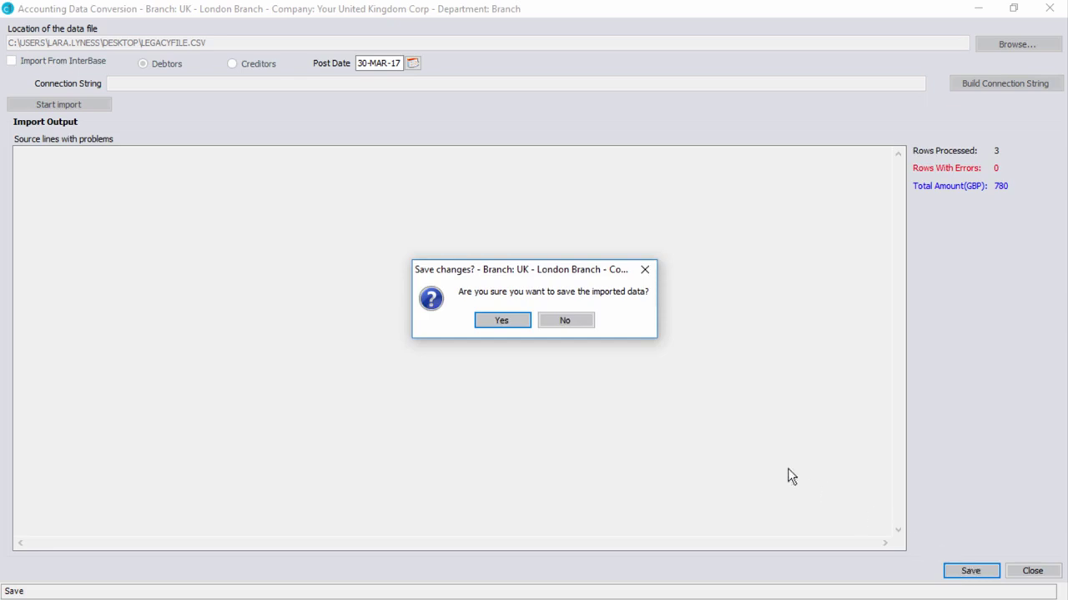
{"action": "left_click", "coordinate": [503, 322]}
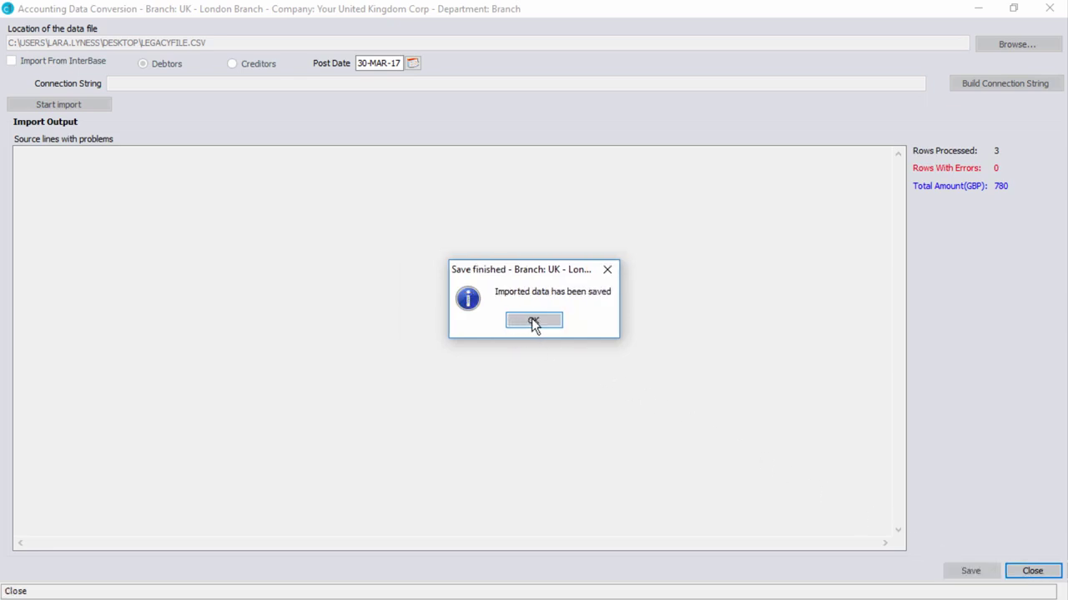
{"action": "left_click", "coordinate": [534, 322]}
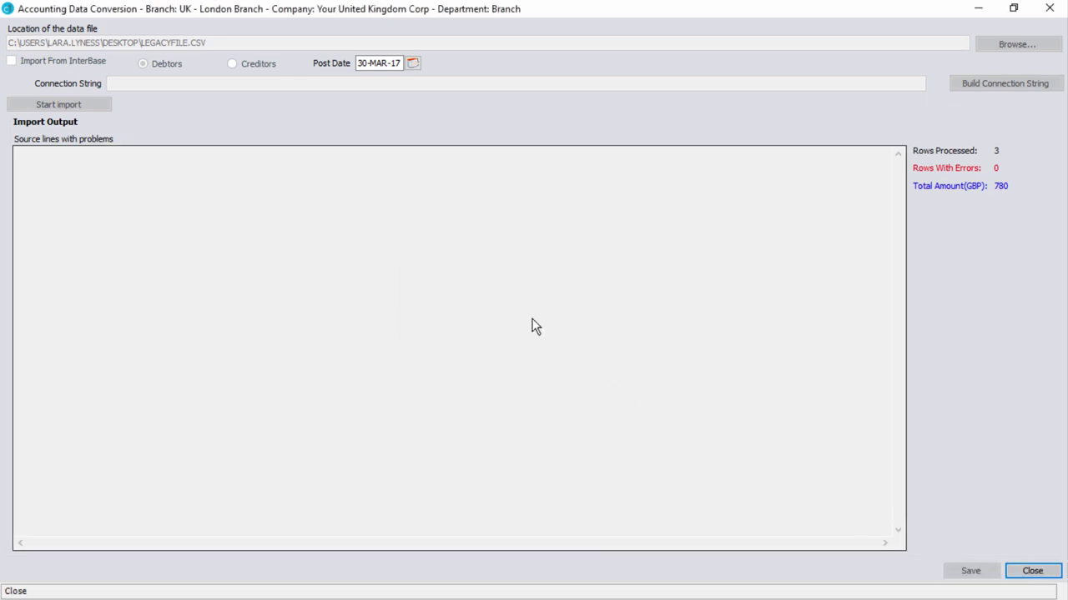